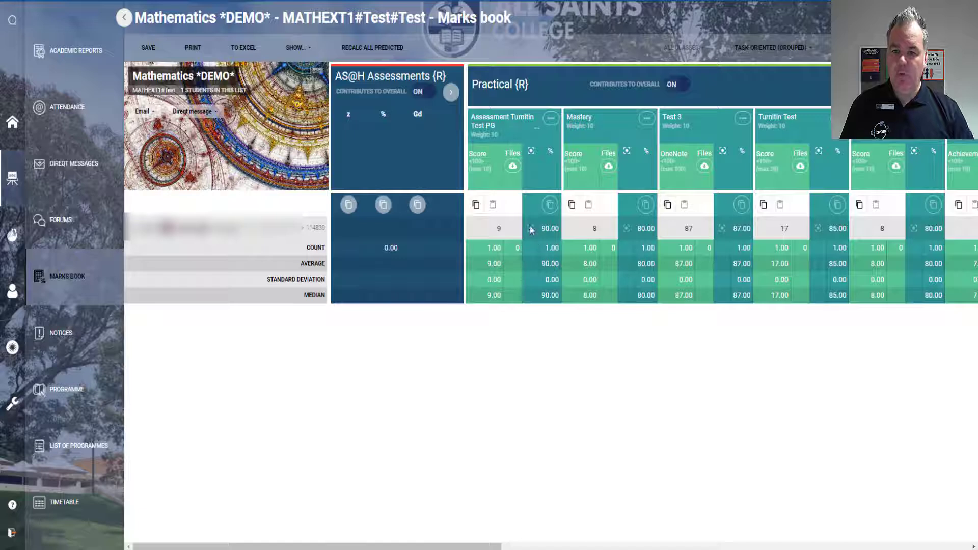
Open the student's score cell for marking, glance at the INSERT options and dismiss them.
click(530, 231)
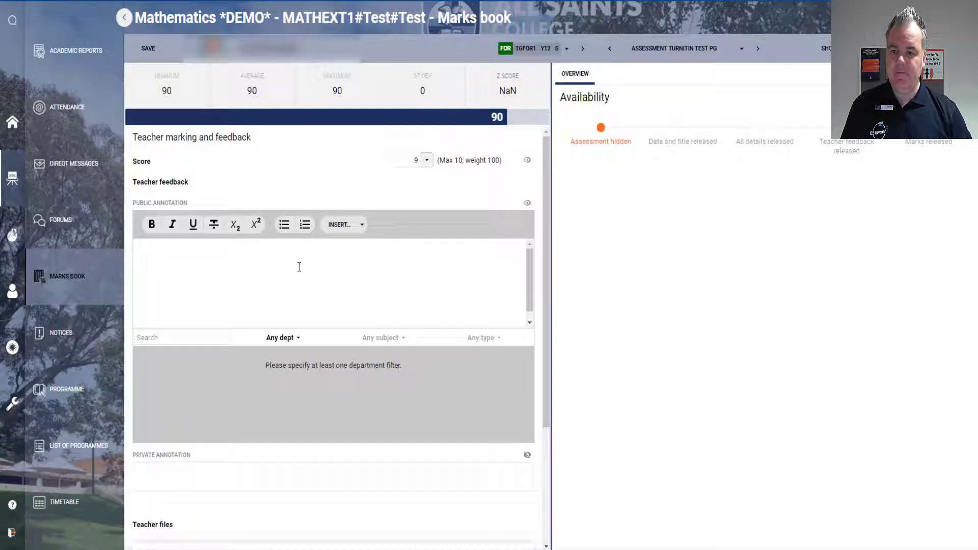
click(358, 226)
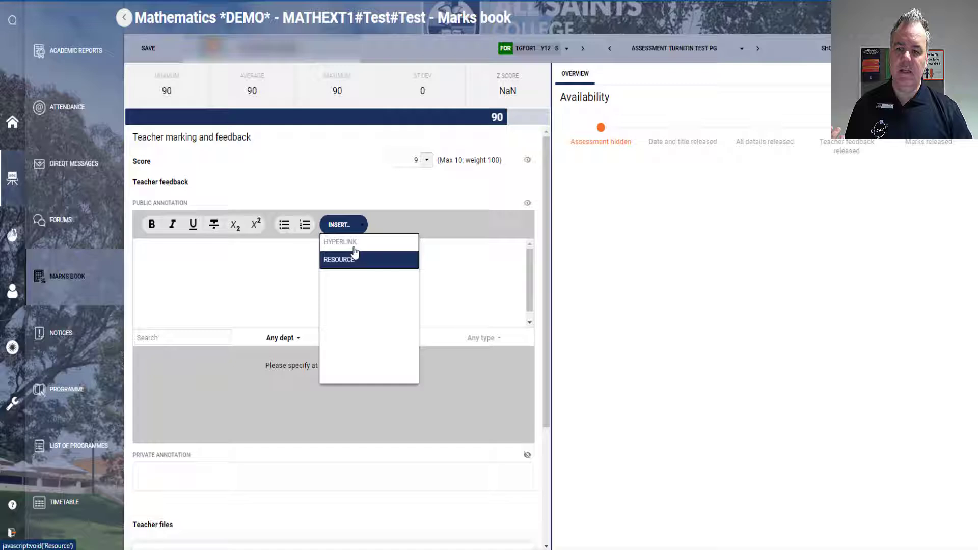
click(462, 272)
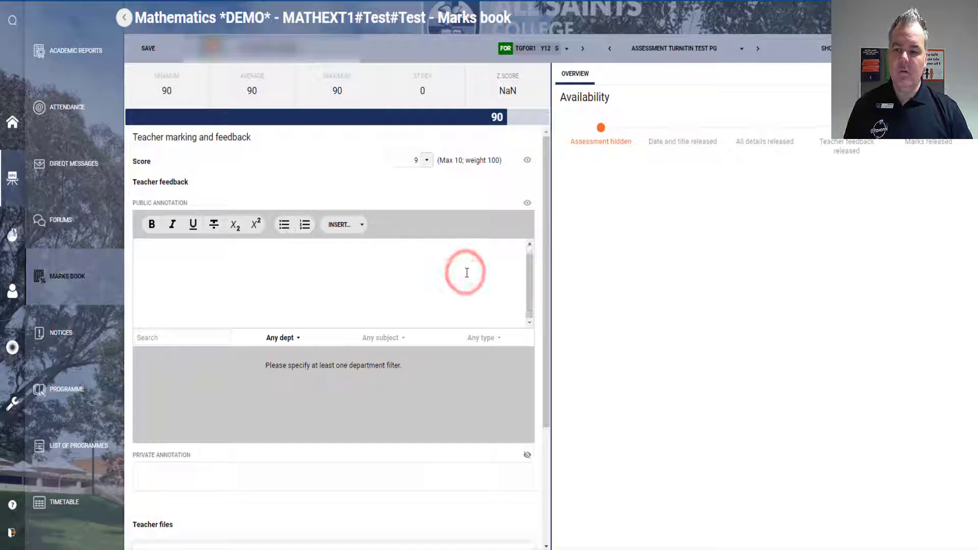
scroll(466, 277, down, 3)
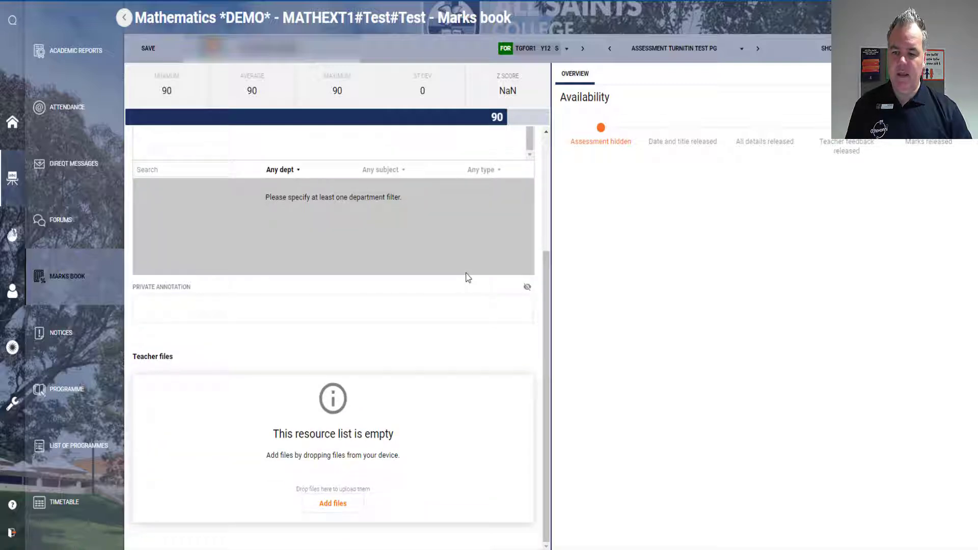
Record a short spoken feedback clip via Add files > Audio, then stop recording.
click(333, 503)
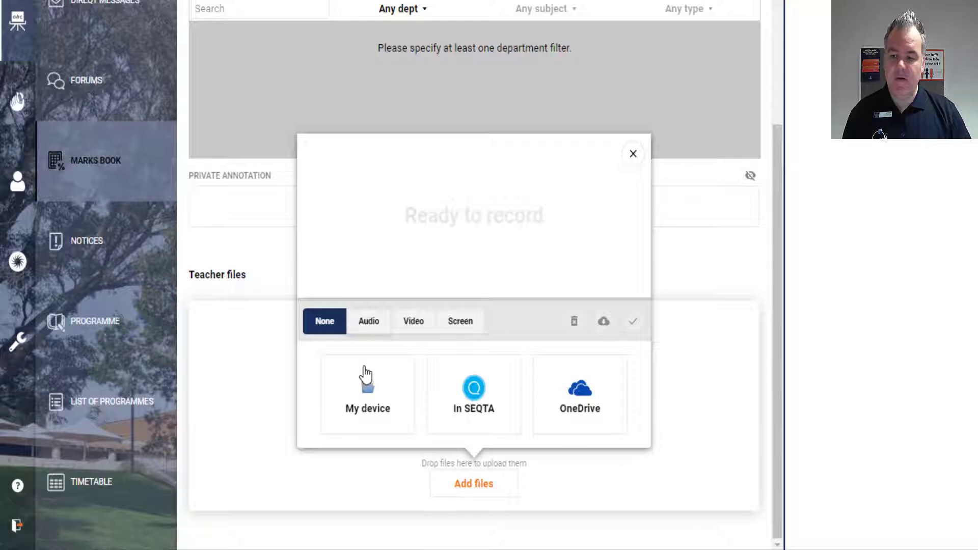
click(370, 324)
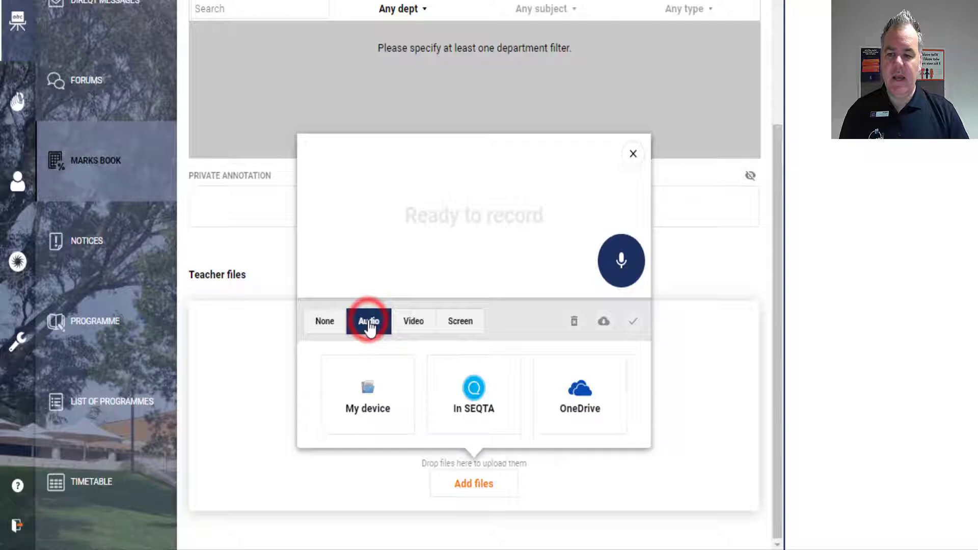
click(624, 264)
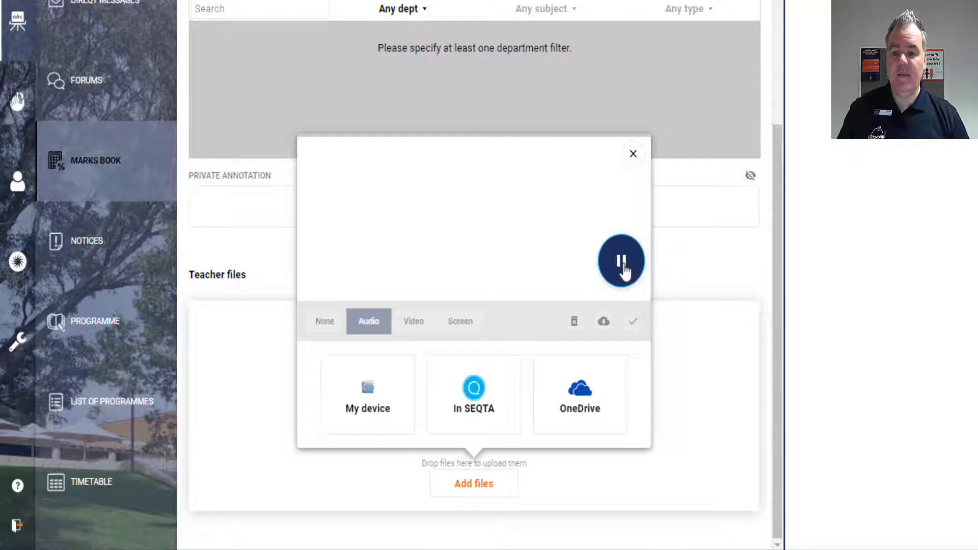
click(623, 267)
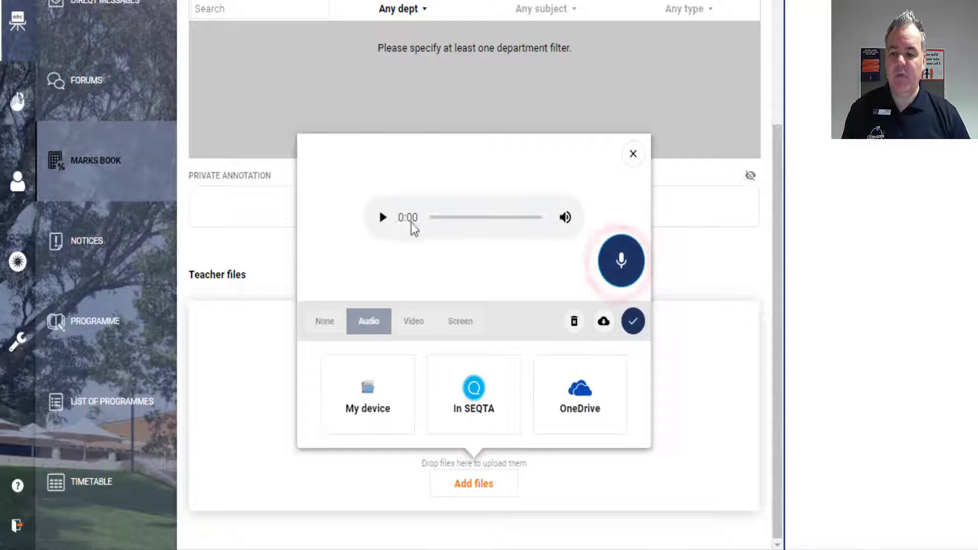
Play back the recording to check it and accept it into Teacher files.
click(383, 218)
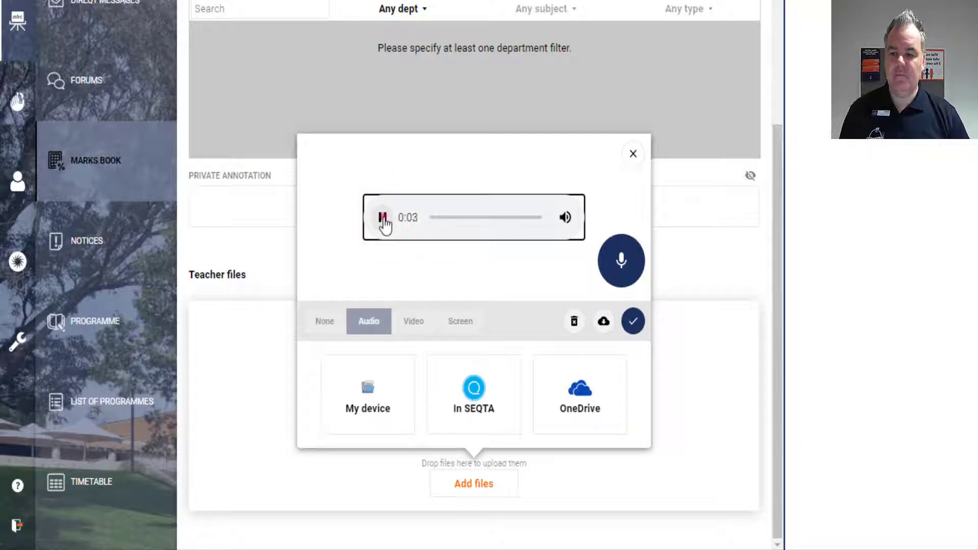
click(383, 219)
click(633, 322)
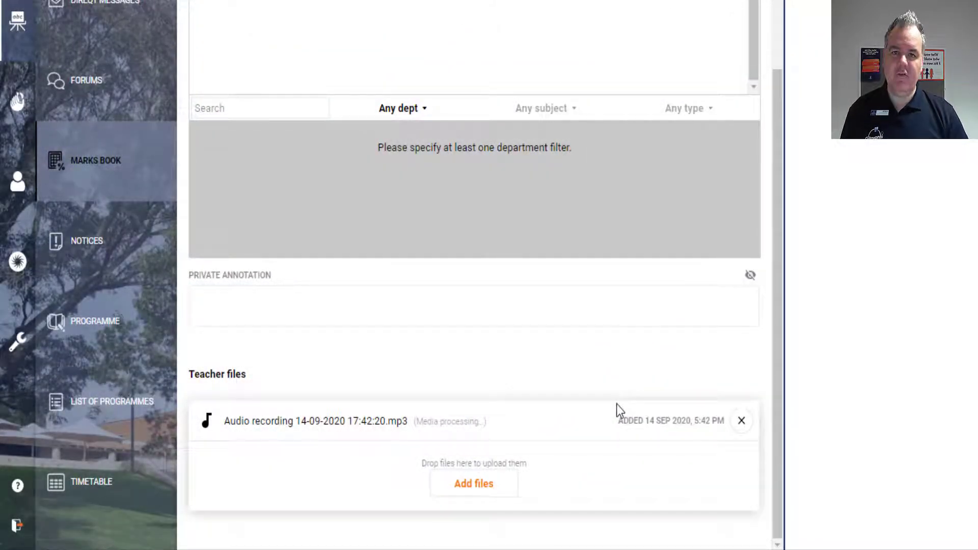
click(475, 484)
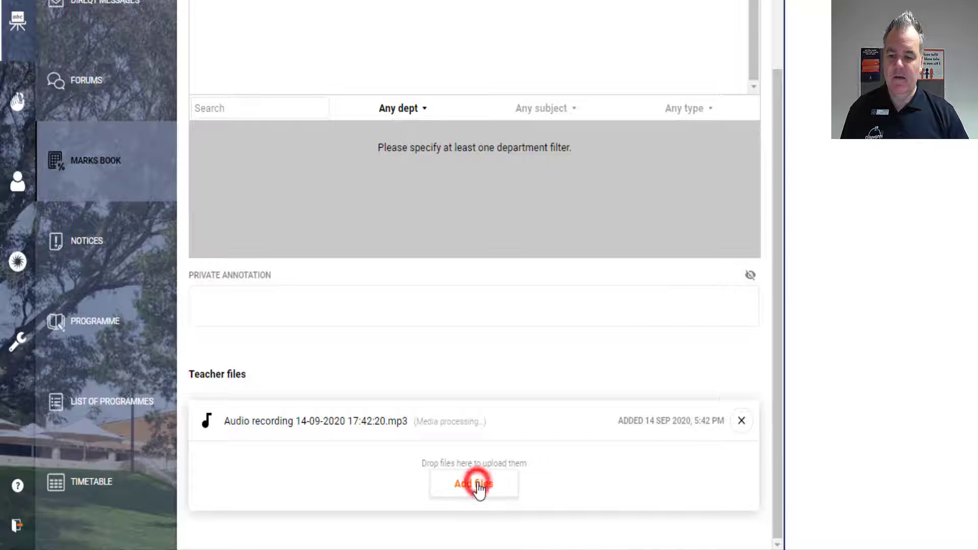
click(412, 325)
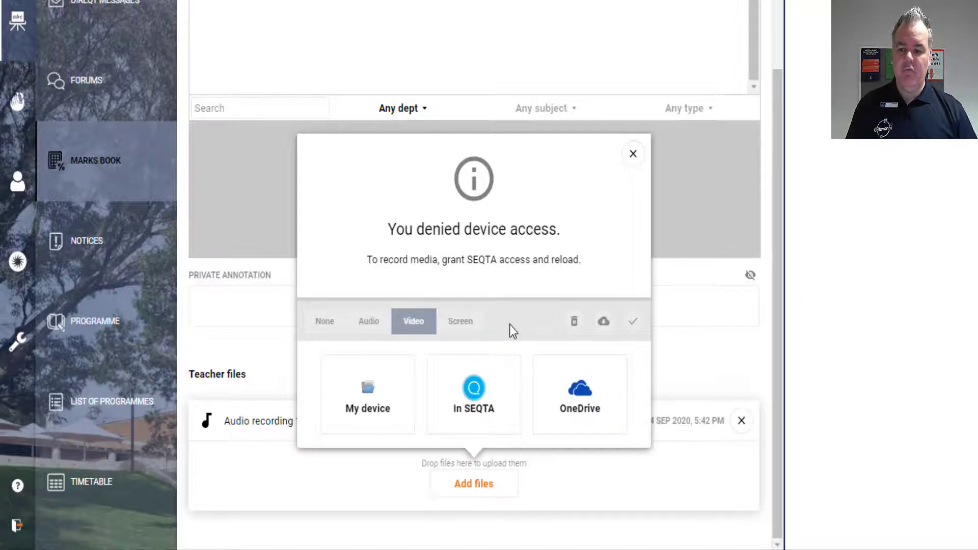
click(633, 154)
click(480, 482)
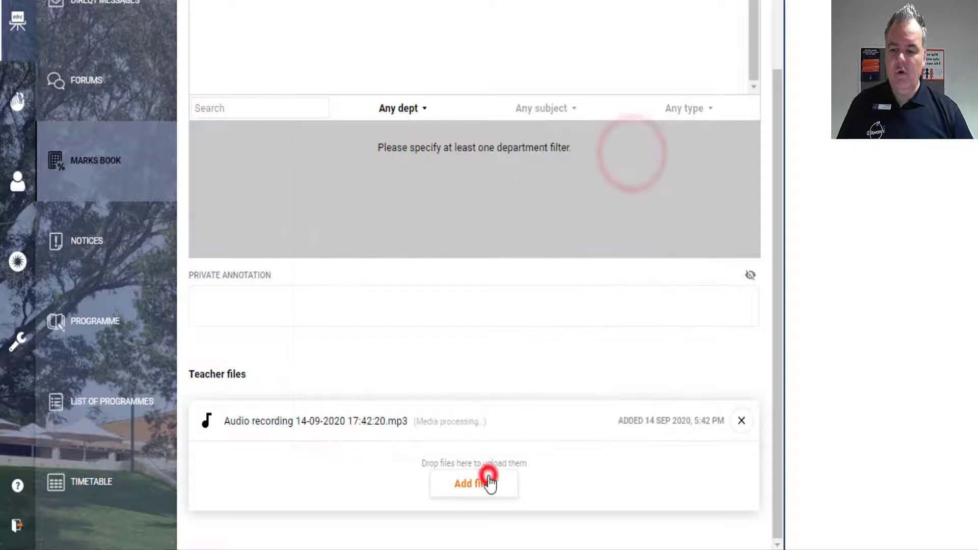
click(460, 322)
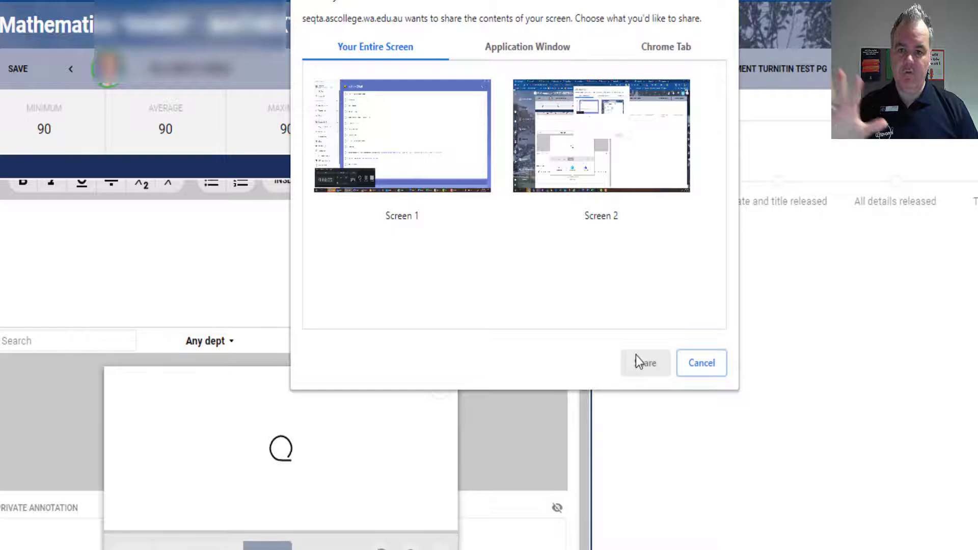
click(703, 361)
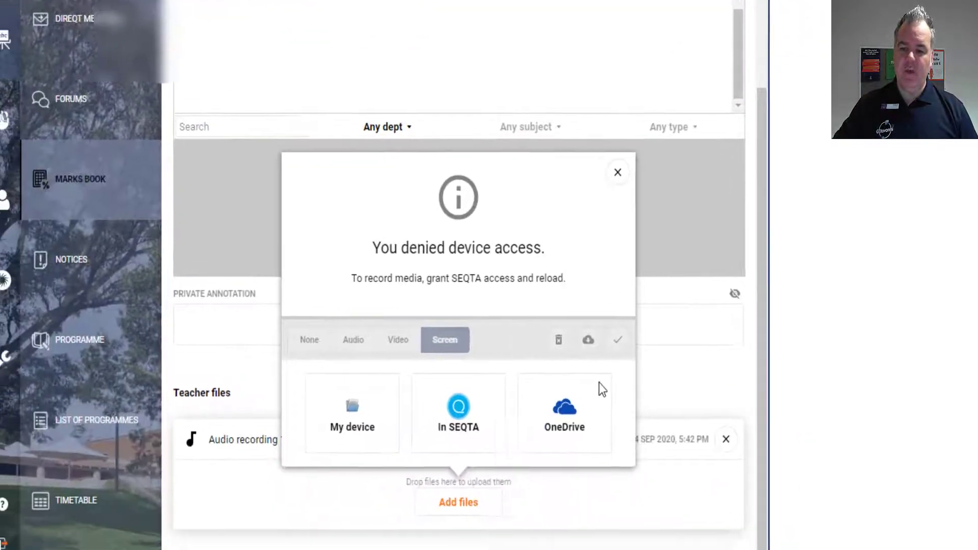
click(618, 173)
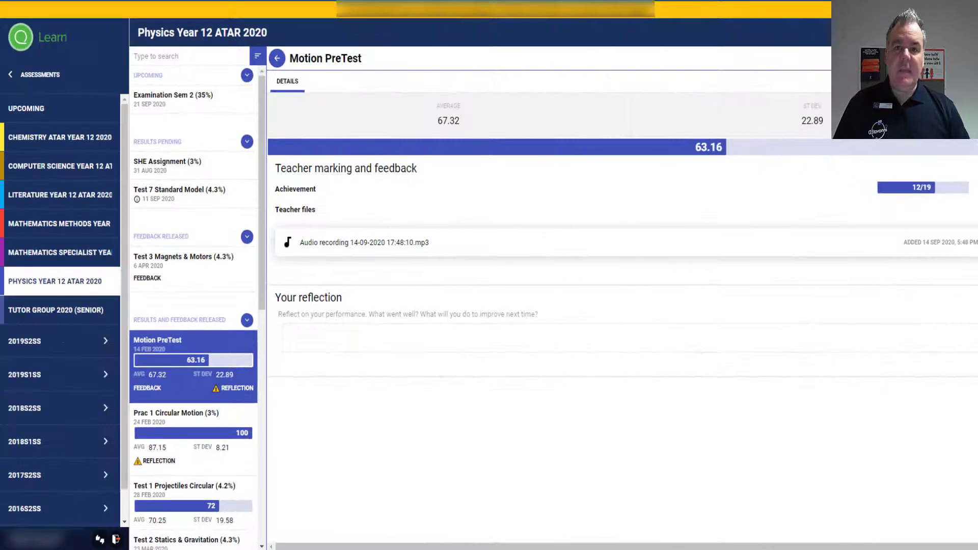
click(376, 252)
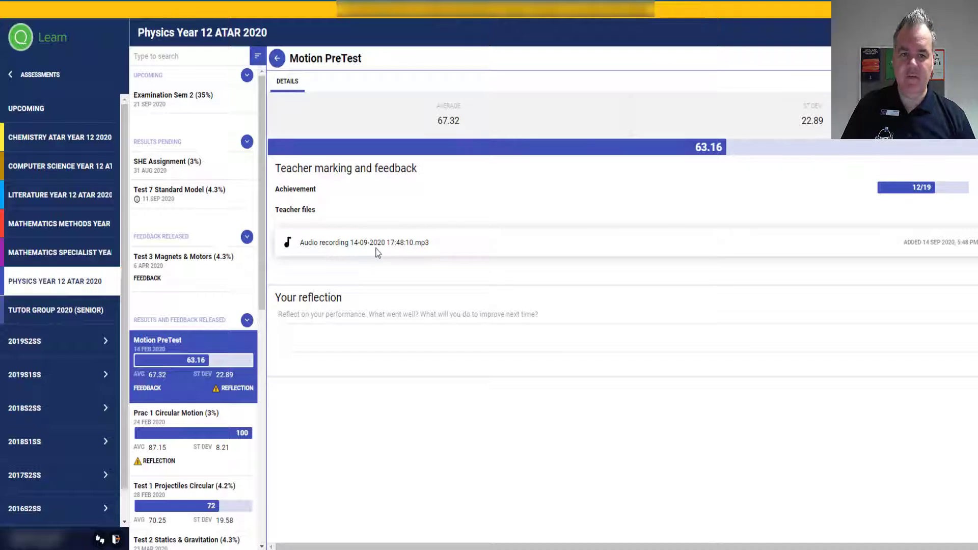
click(348, 244)
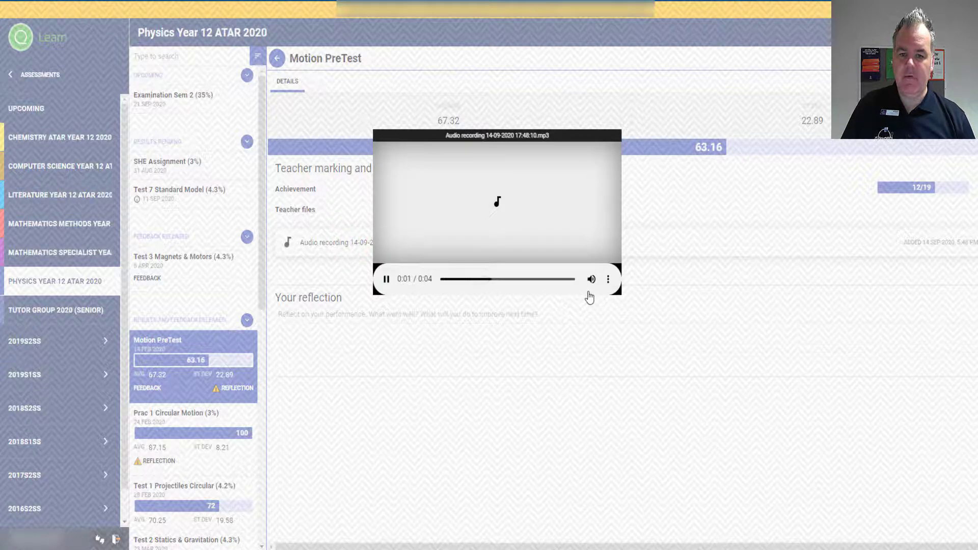
click(608, 278)
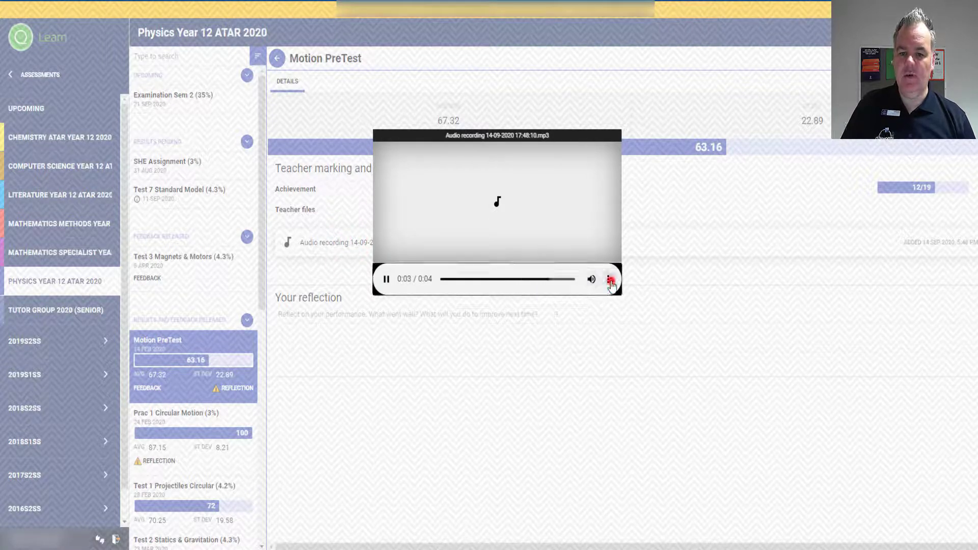
click(711, 248)
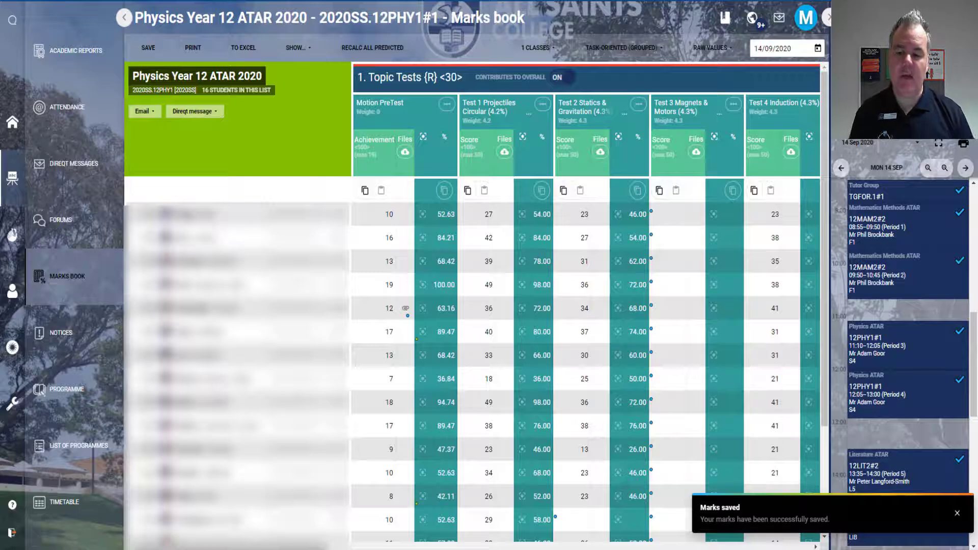
Return from the Physics Year 12 Marks book to the Seqta Teach Welcome dashboard.
click(13, 123)
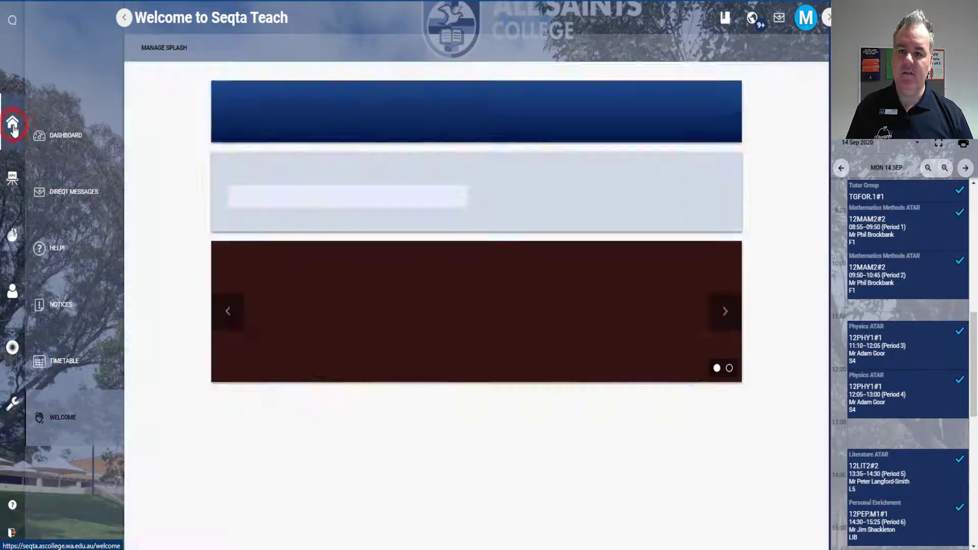